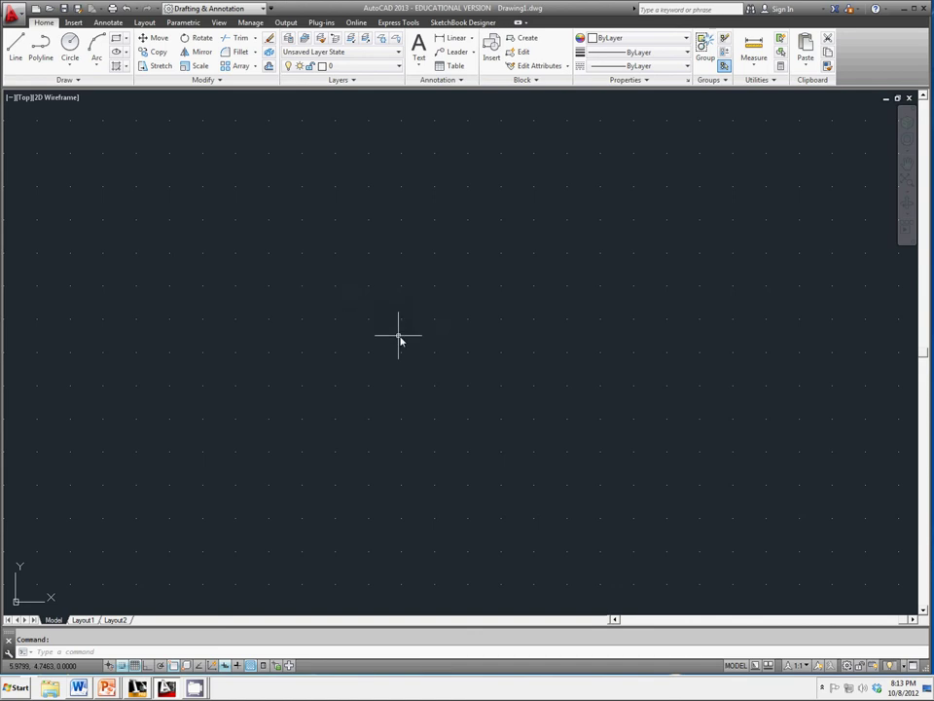
Turn on snap and grid with 0.5000 spacing in X and Y in Drafting Settings.
right_click(123, 668)
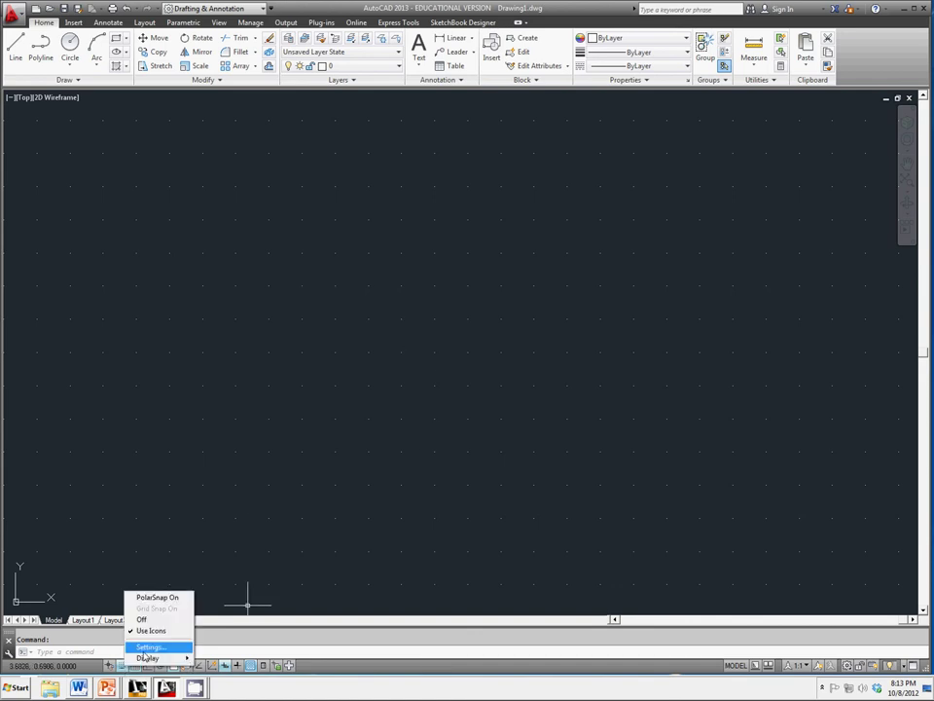
click(151, 644)
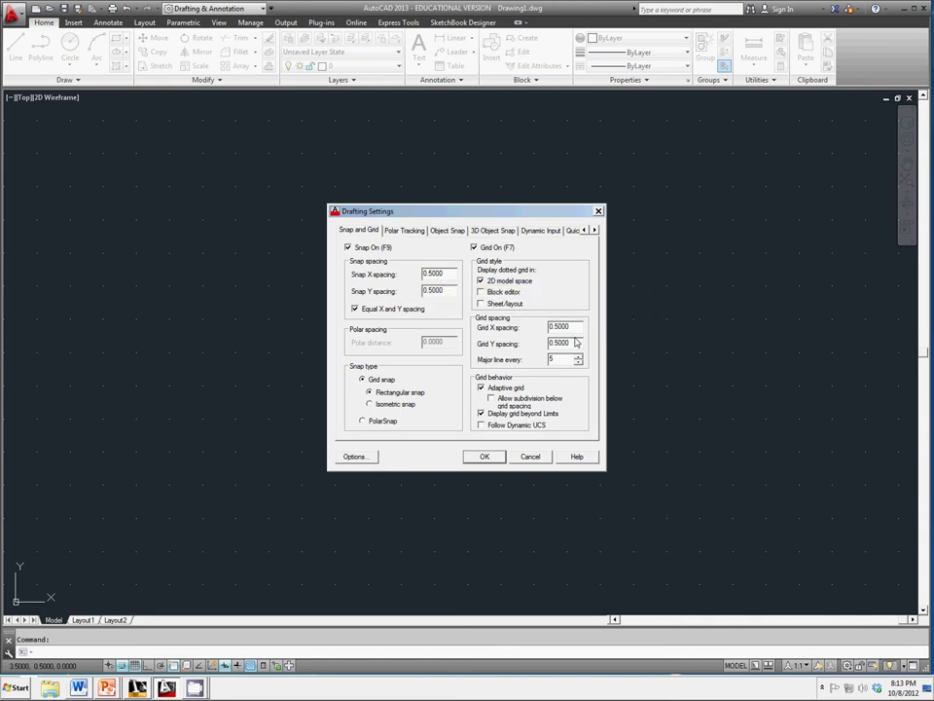
click(483, 456)
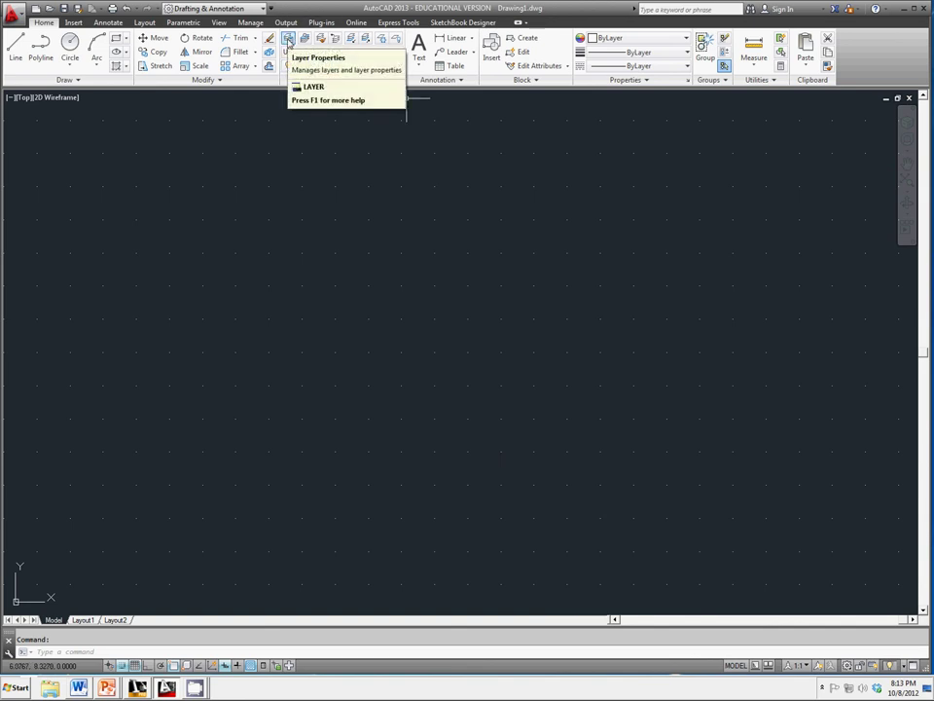
Create a layer named Construction and make it the current layer.
click(288, 41)
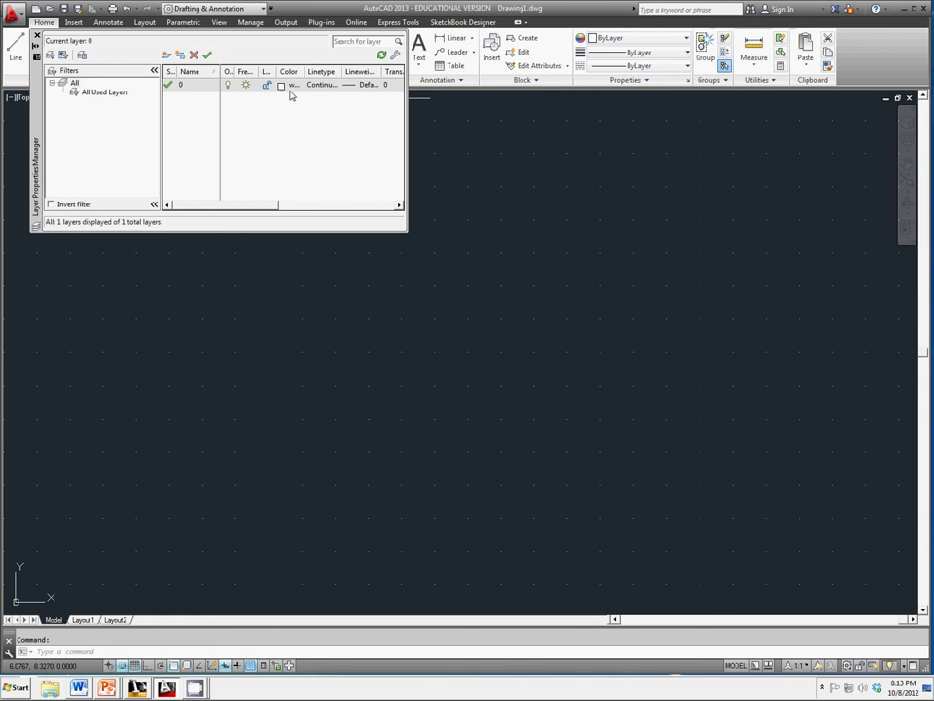
click(168, 56)
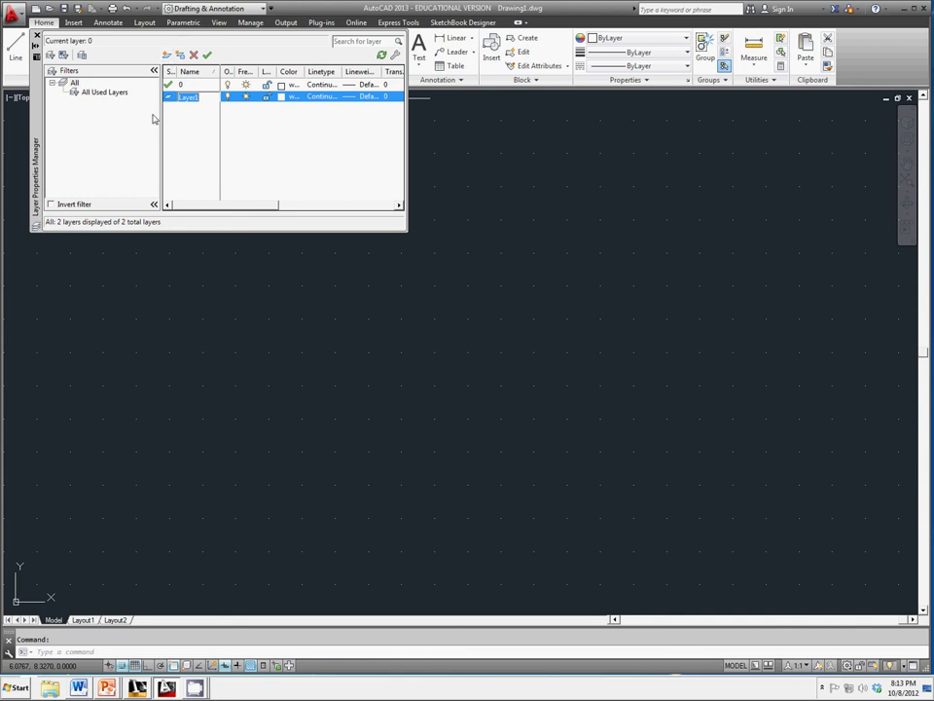
text(Construction)
click(208, 55)
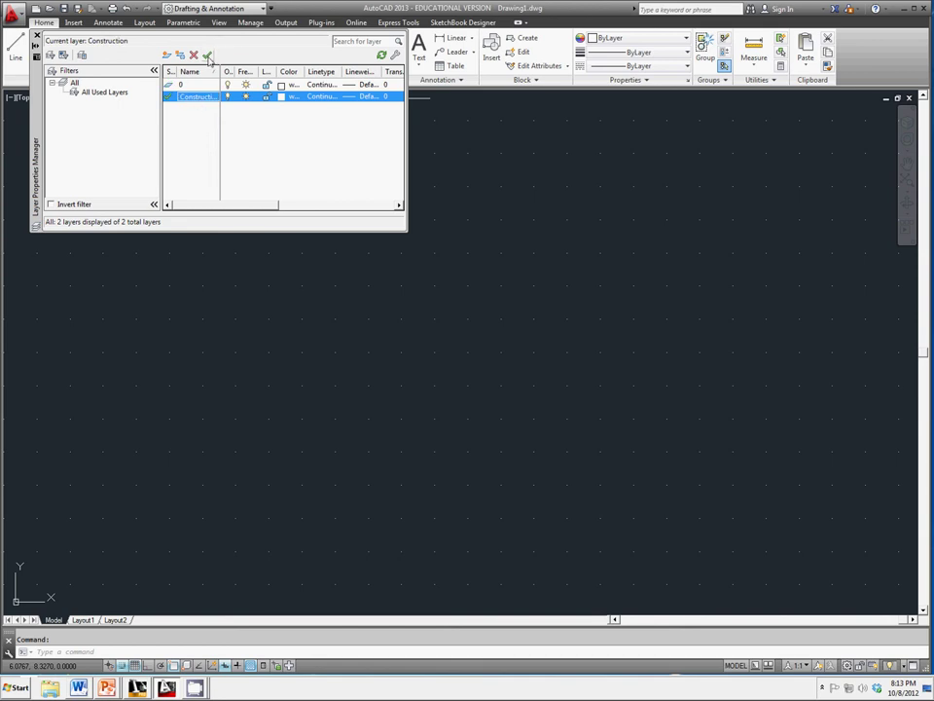
Add a second new layer named Object.
click(166, 56)
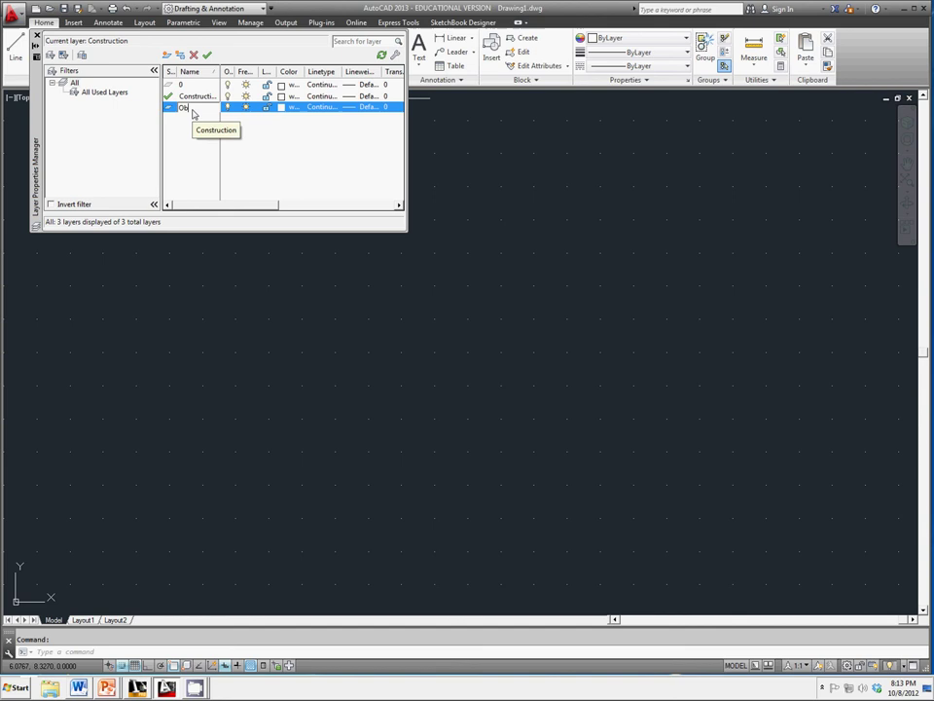
text(Object)
key(Return)
Set the Object layer's colour to blue, keeping Construction as the current layer.
click(288, 107)
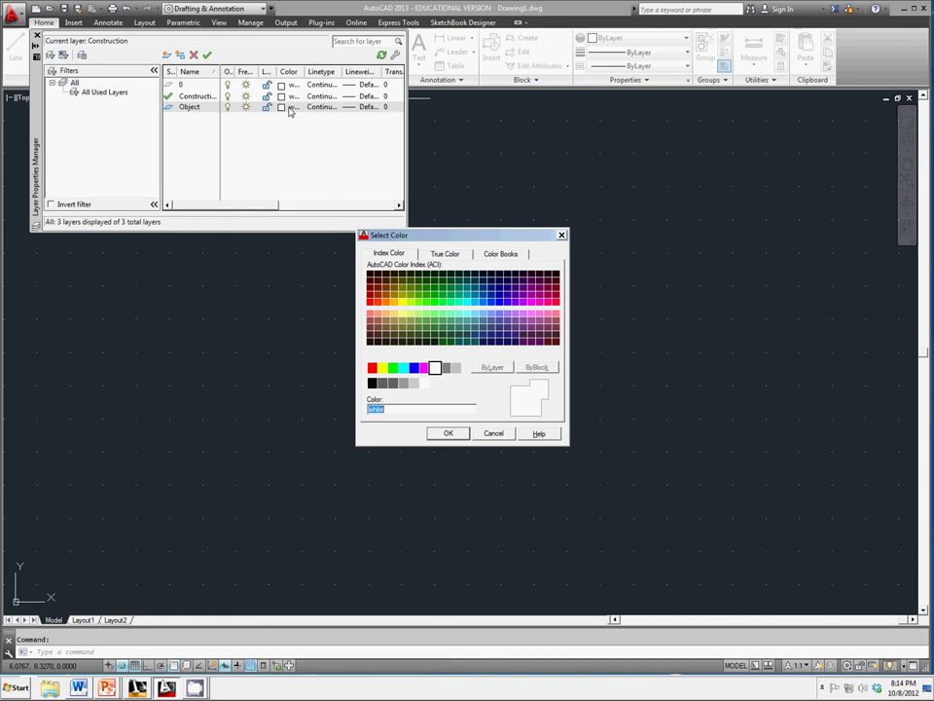
click(403, 368)
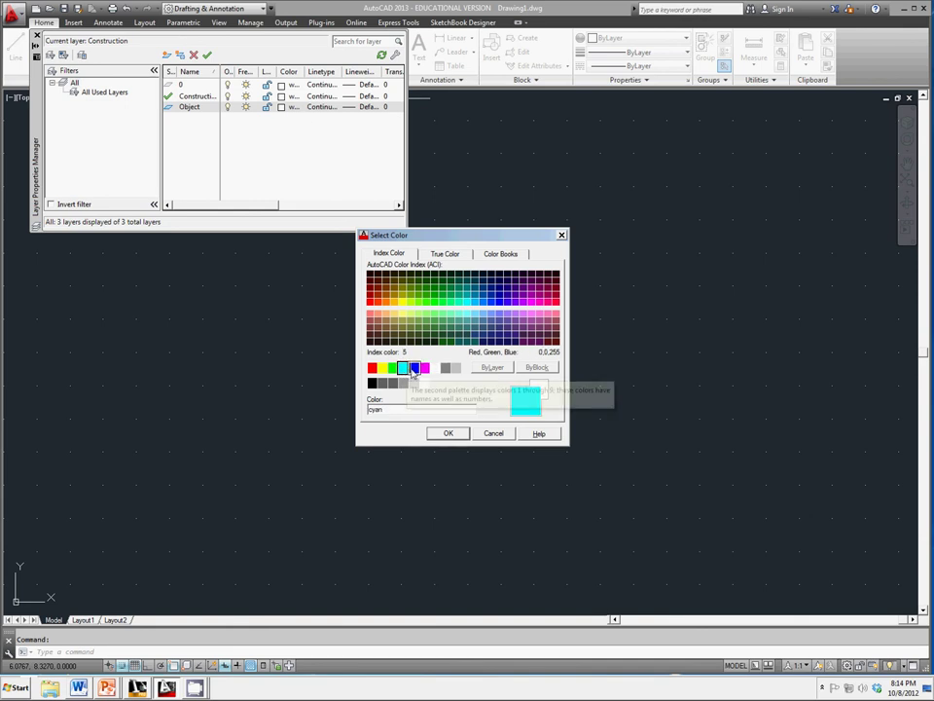
click(415, 368)
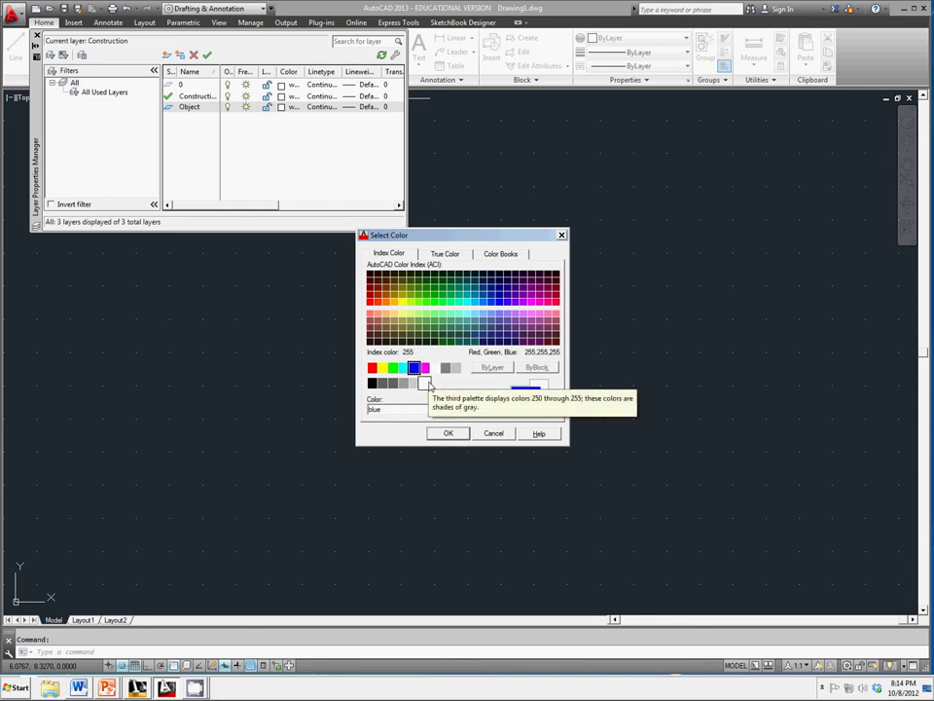
click(449, 433)
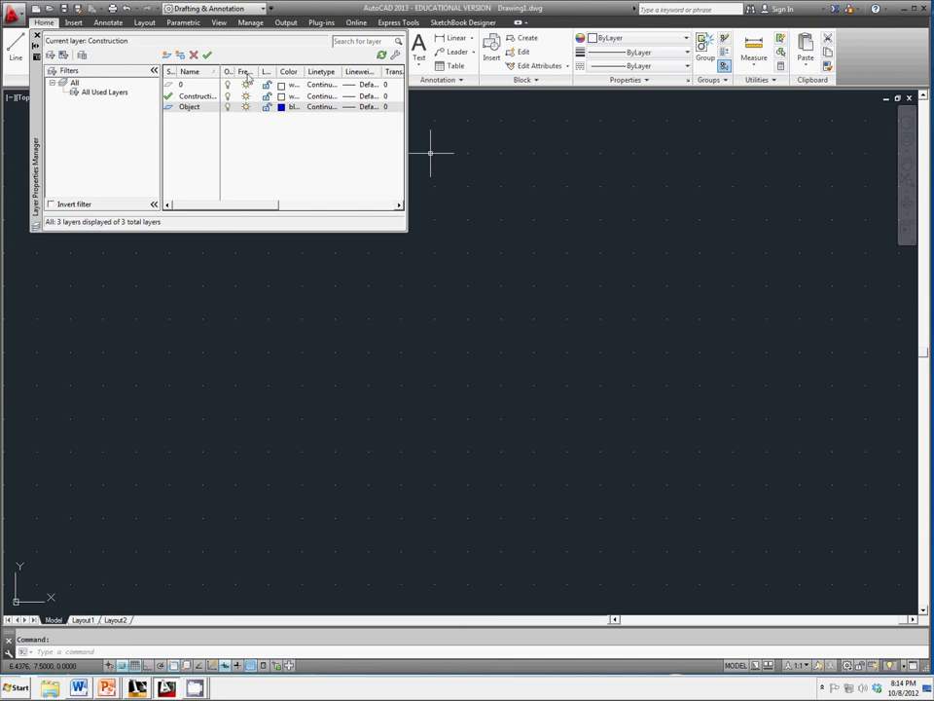
double_click(193, 98)
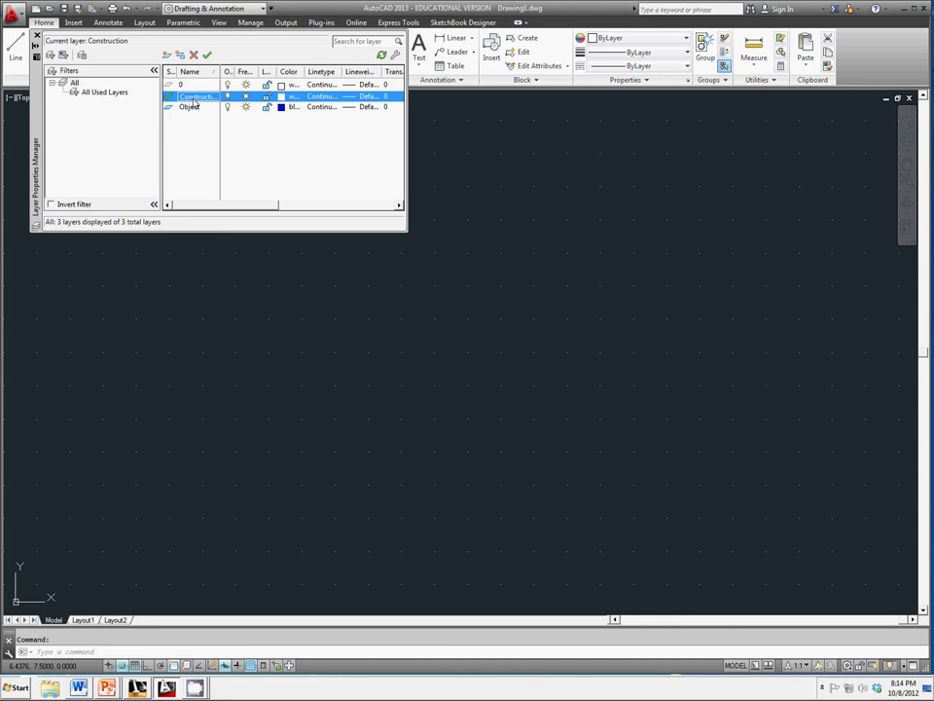
click(208, 55)
Close the Layer Properties Manager and switch object snap off.
click(37, 37)
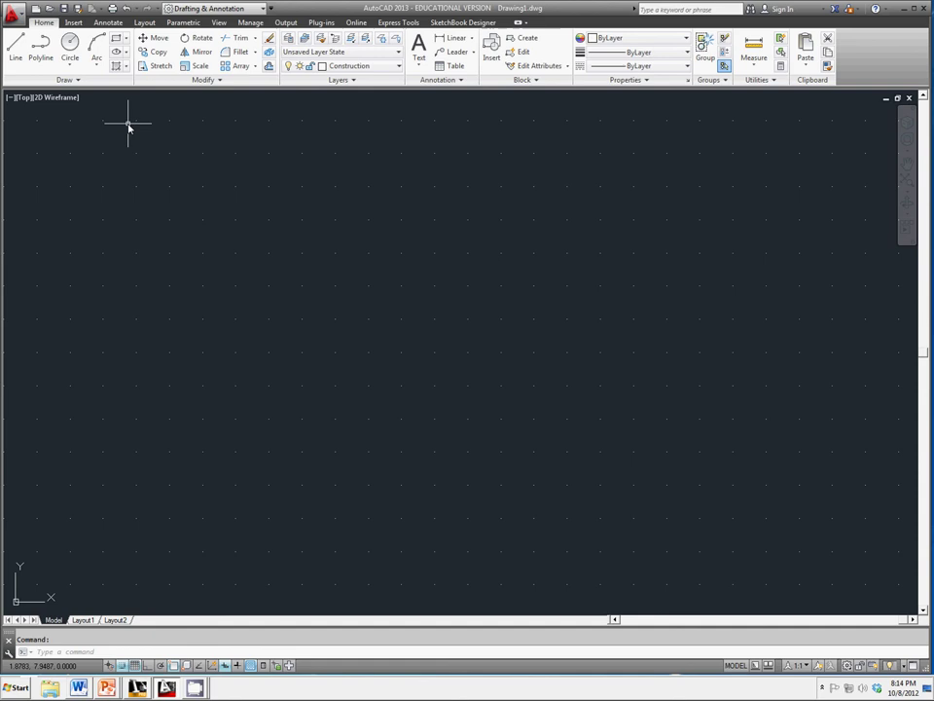
click(175, 665)
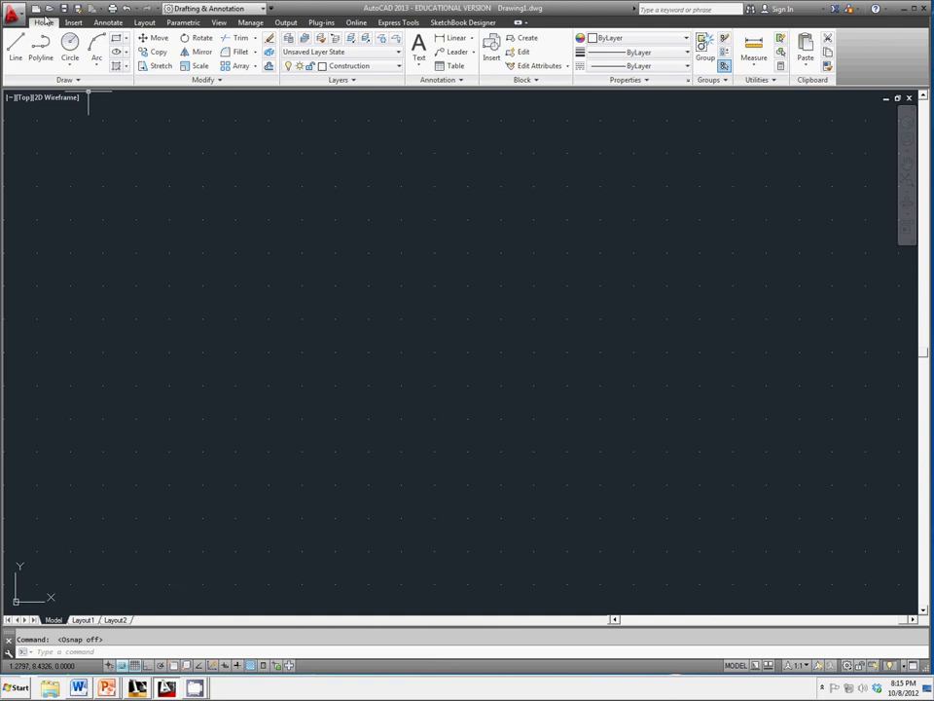
Draw vertical and horizontal construction lines crossing at a base point near the origin.
click(68, 80)
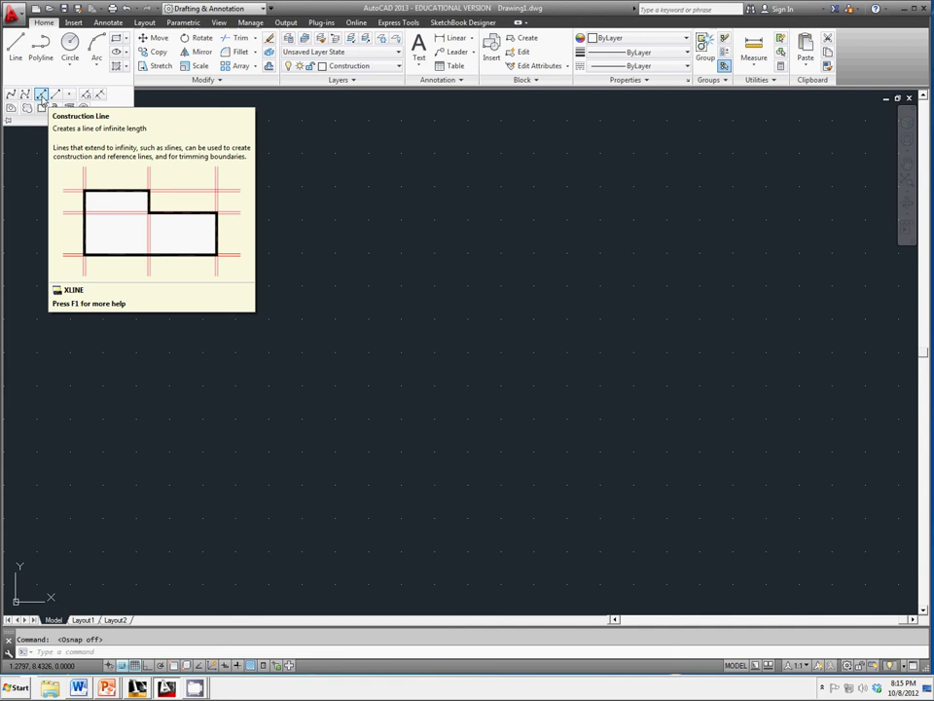
click(42, 96)
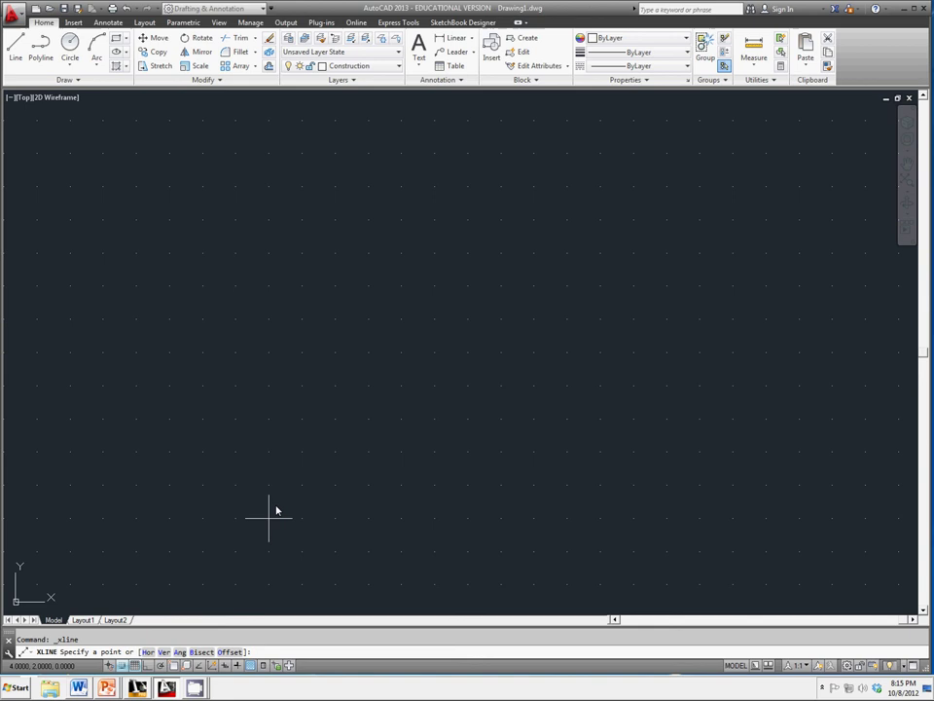
scroll(277, 476, down, 3)
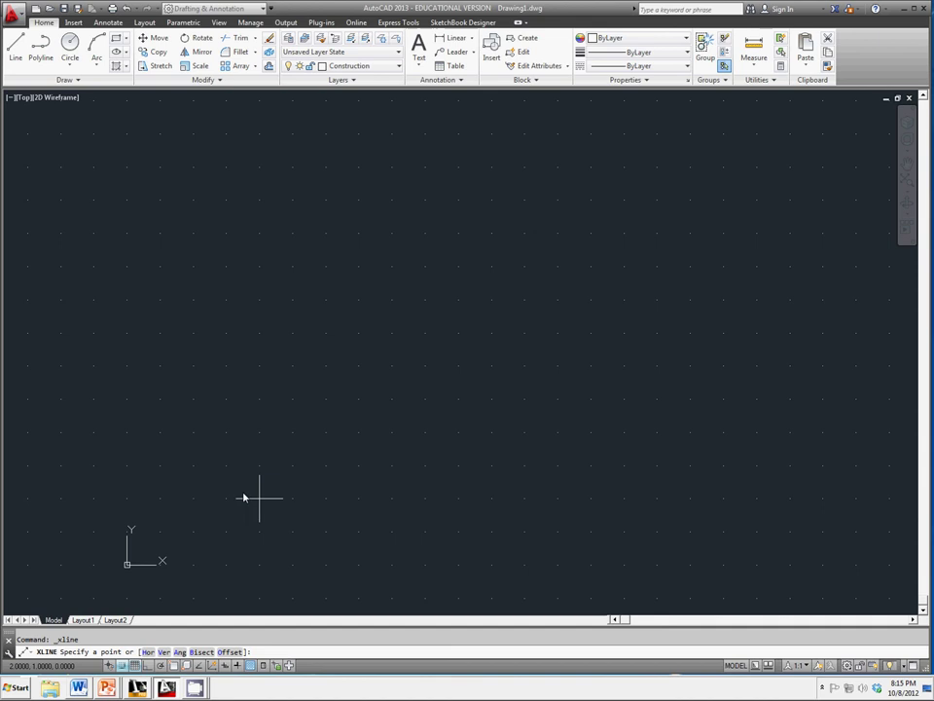
click(162, 528)
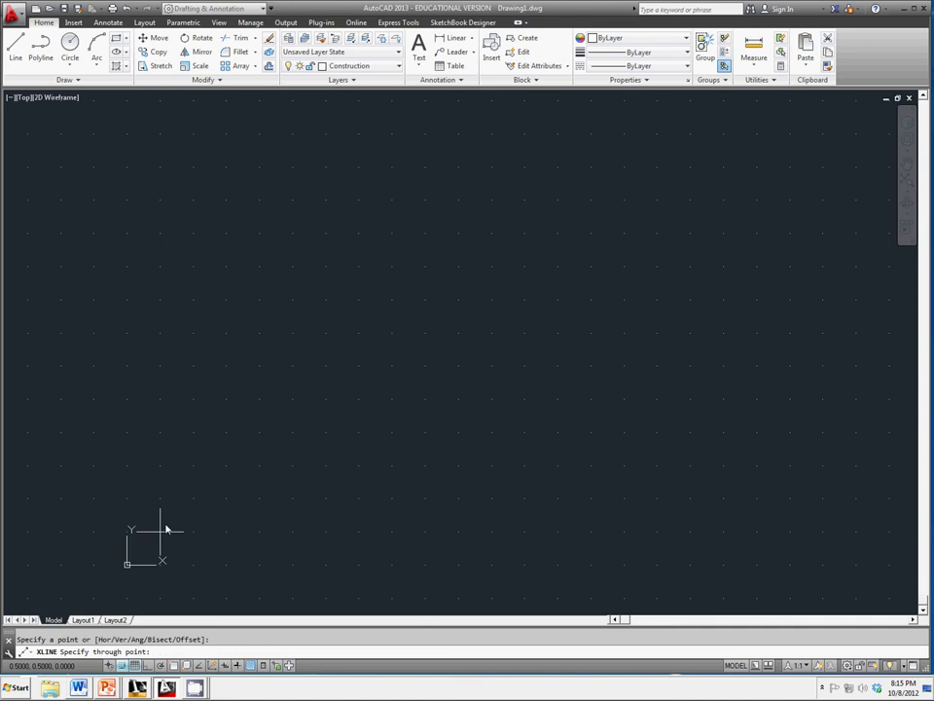
click(164, 390)
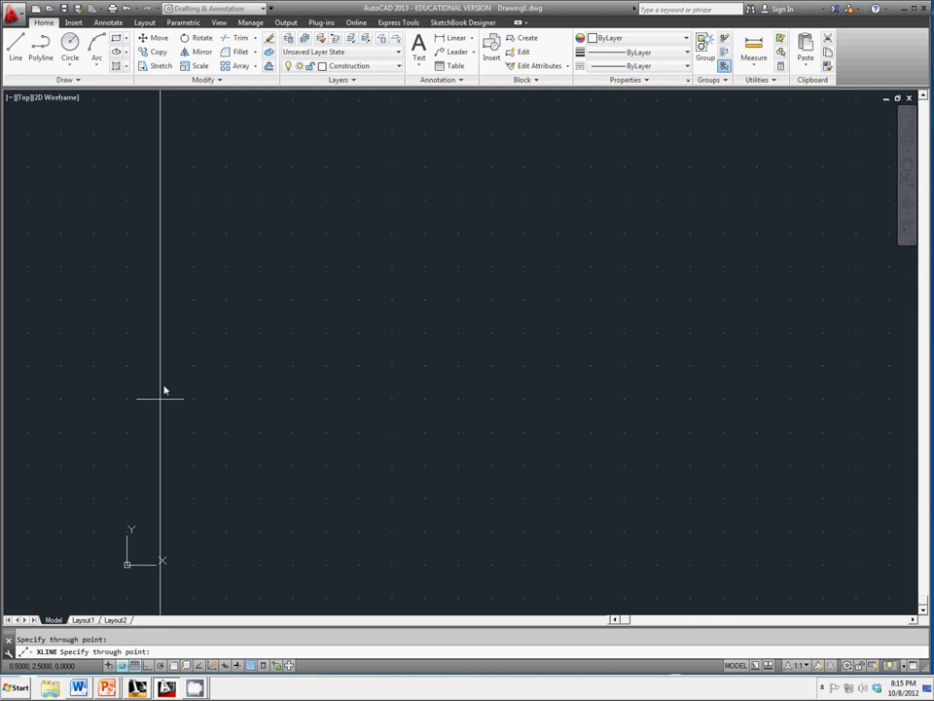
click(291, 530)
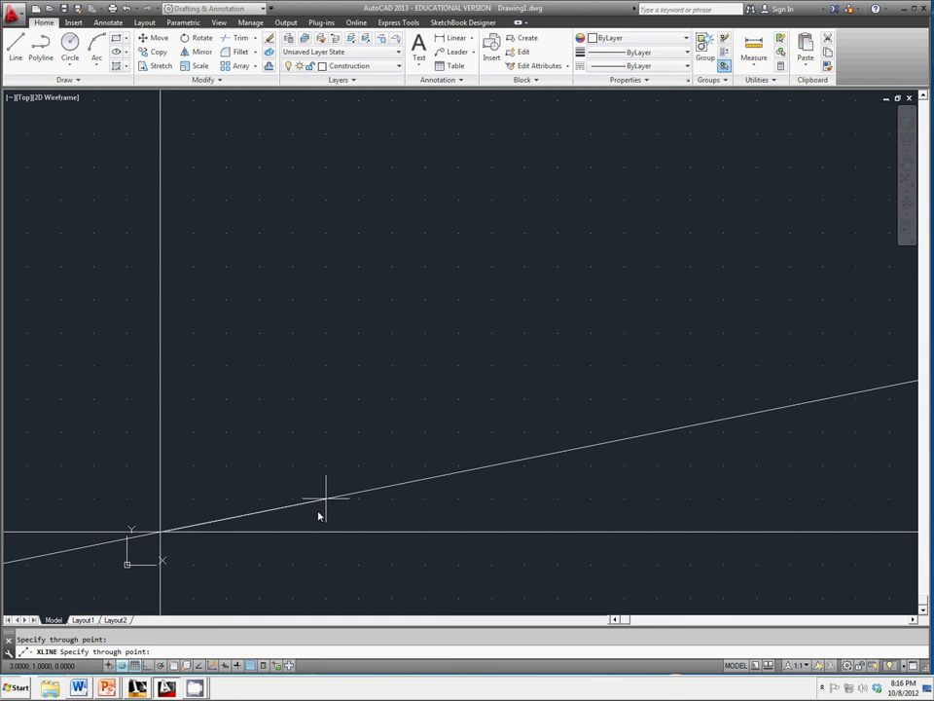
key(Return)
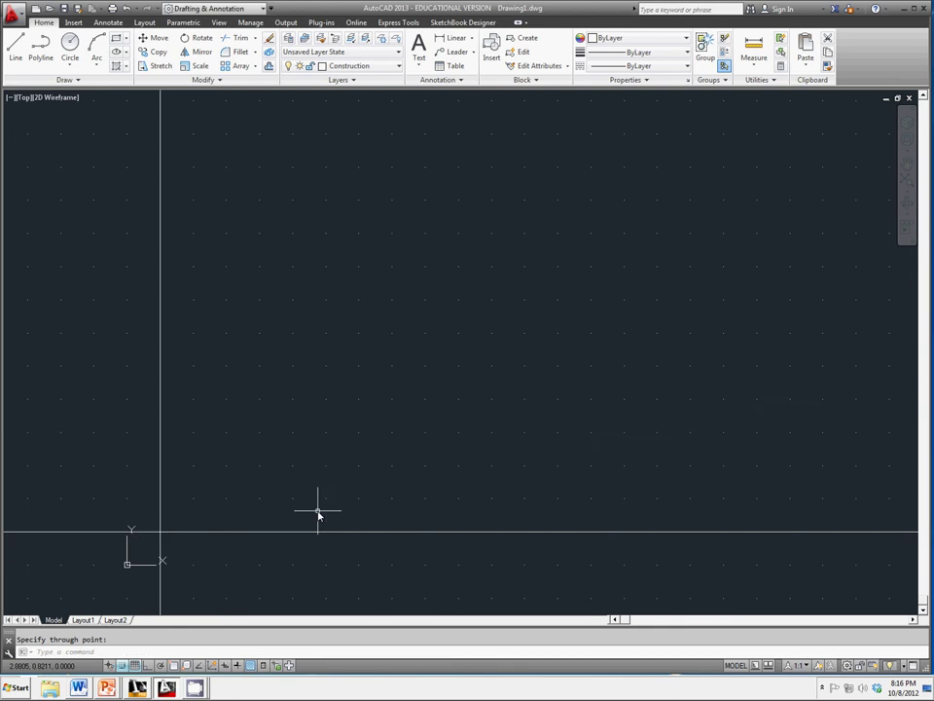
Turn snap off and offset the vertical construction line 5 units to the right.
click(120, 666)
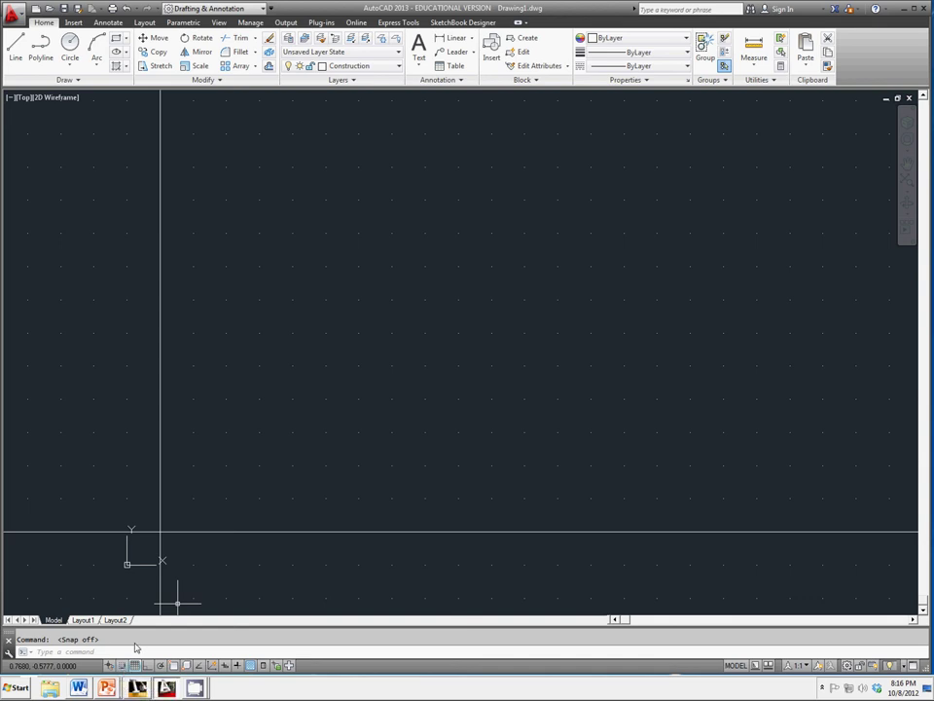
click(269, 66)
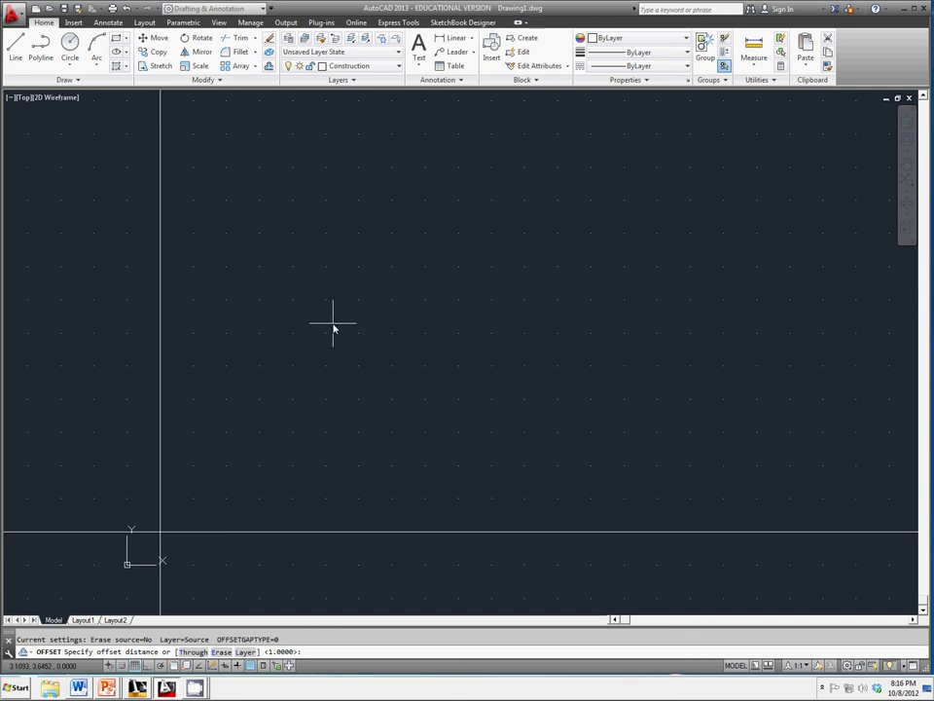
text(5)
key(Return)
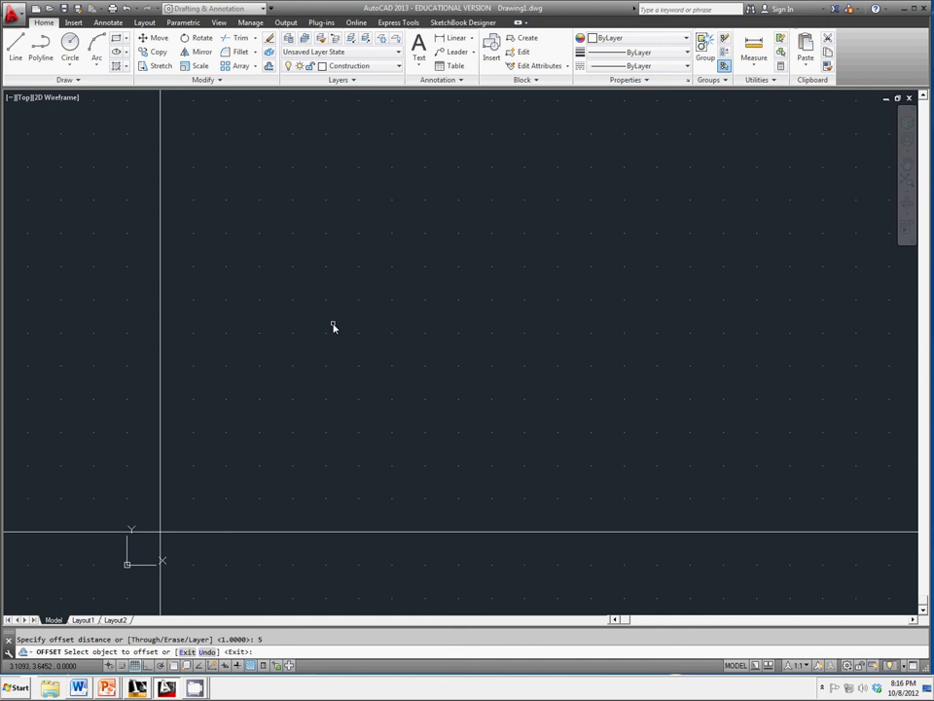
click(162, 298)
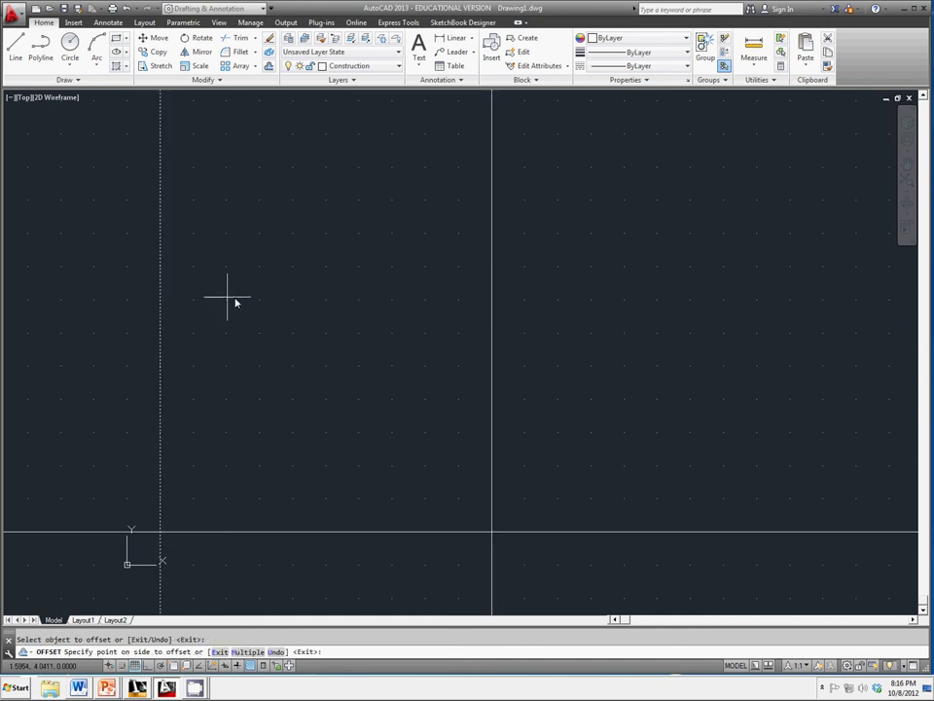
click(437, 308)
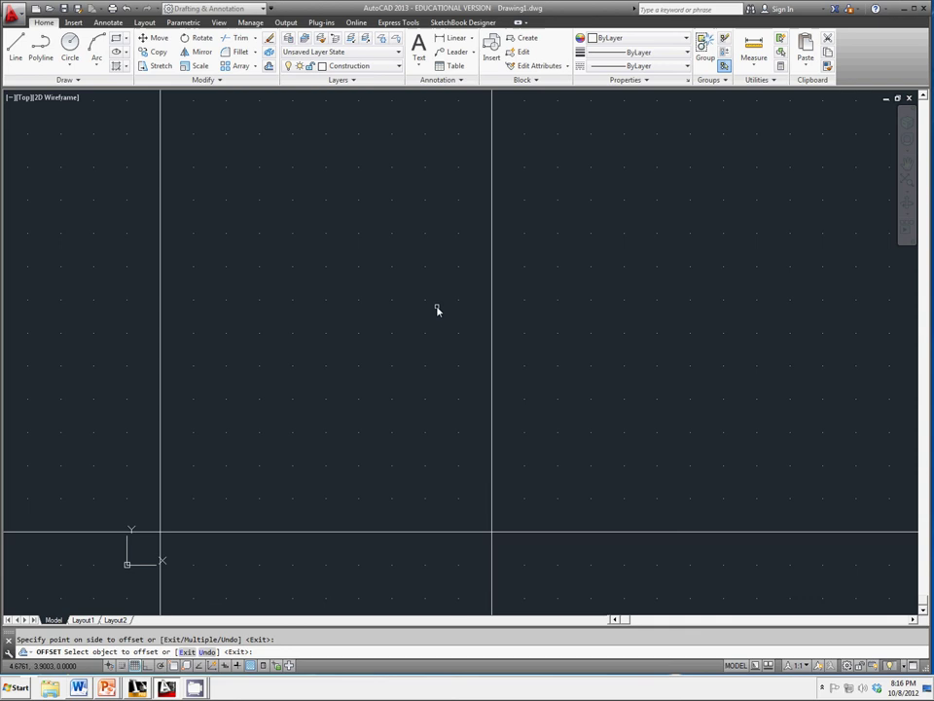
key(Return)
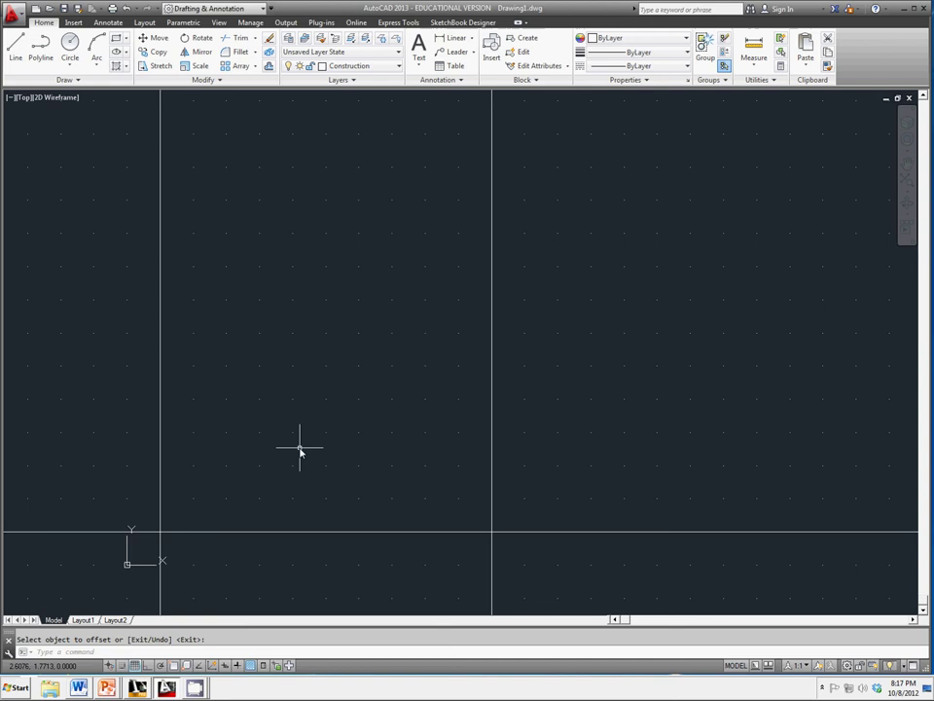
key(Return)
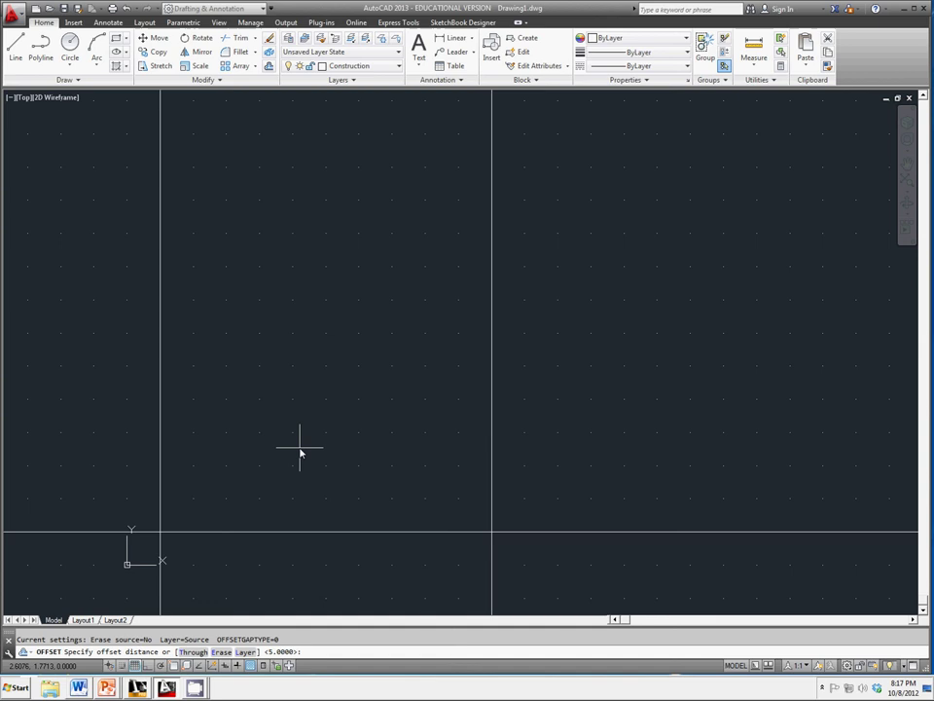
Offset the horizontal base line 2.5 units upward.
text(2.5)
key(Return)
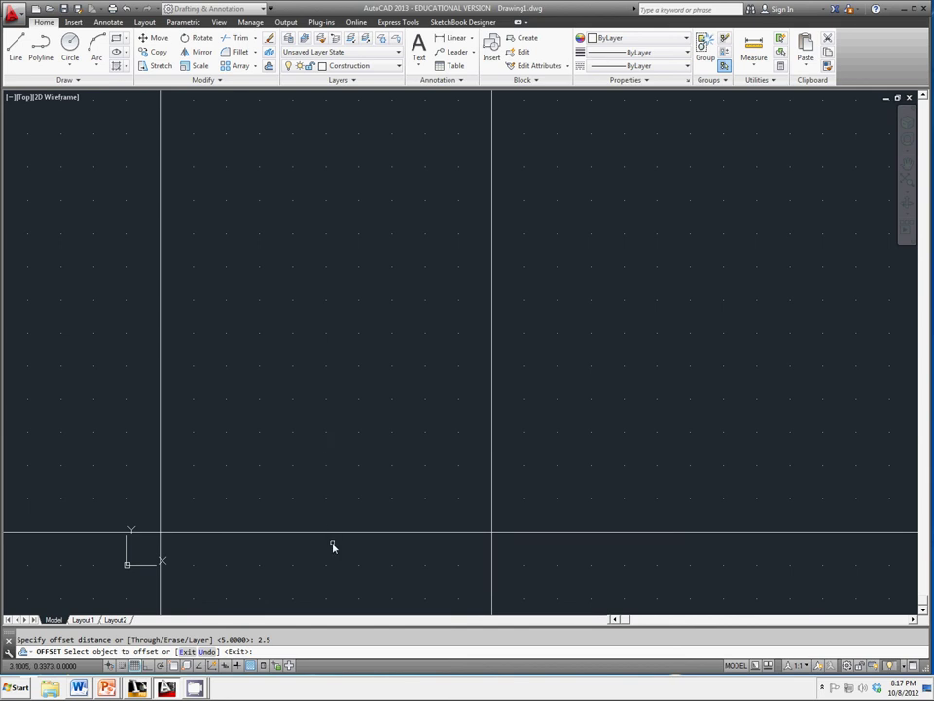
click(332, 532)
click(327, 443)
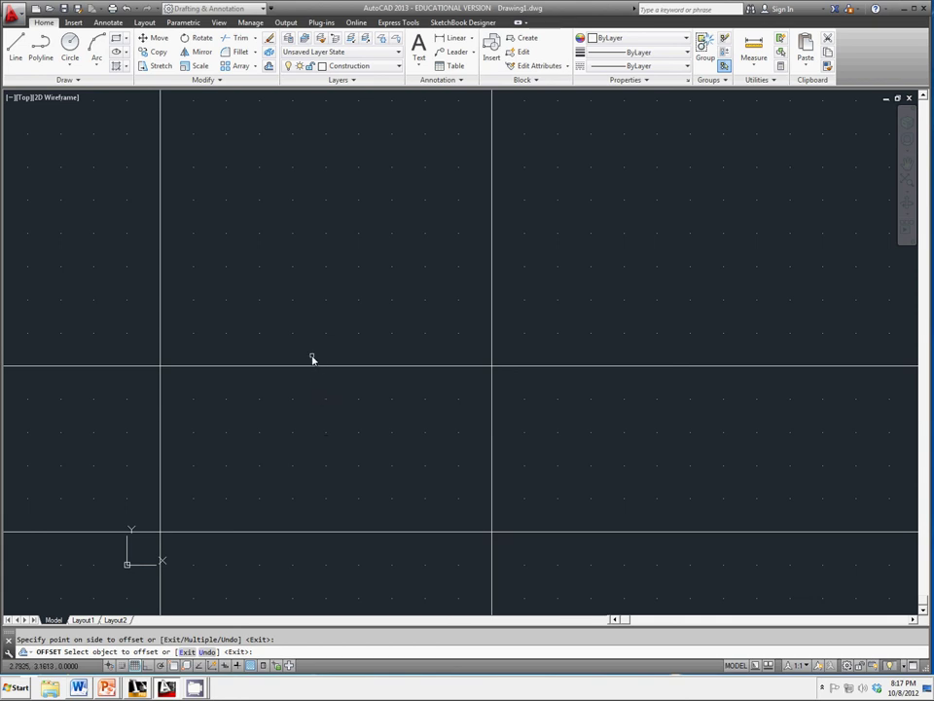
key(Return)
key(Return)
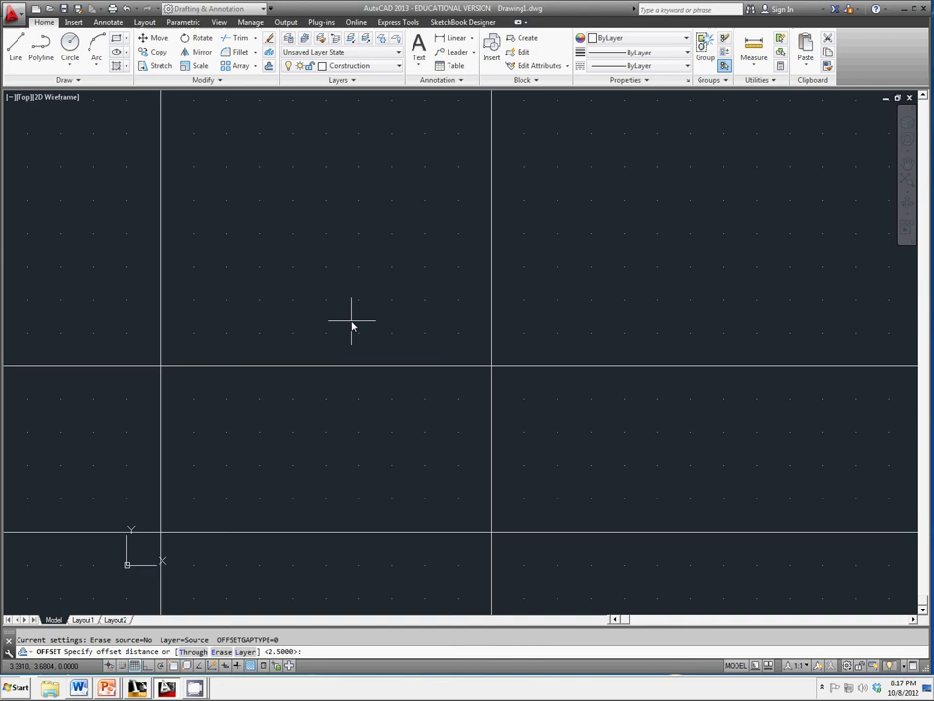
Offset the new horizontal line 1.5 up and the second vertical line 1.5 right.
text(1.5)
key(Return)
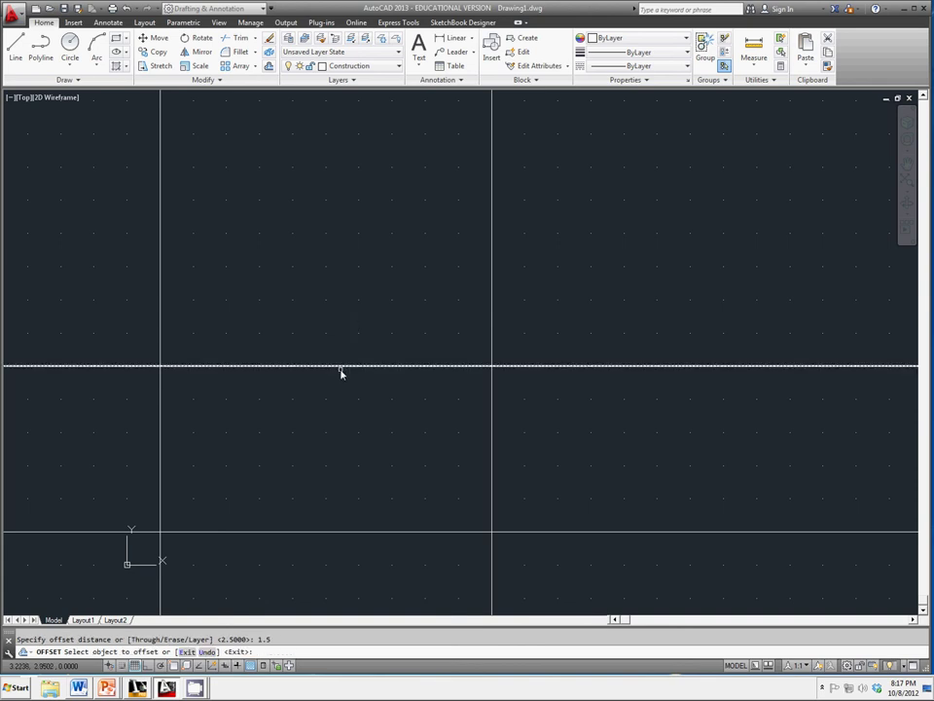
click(342, 366)
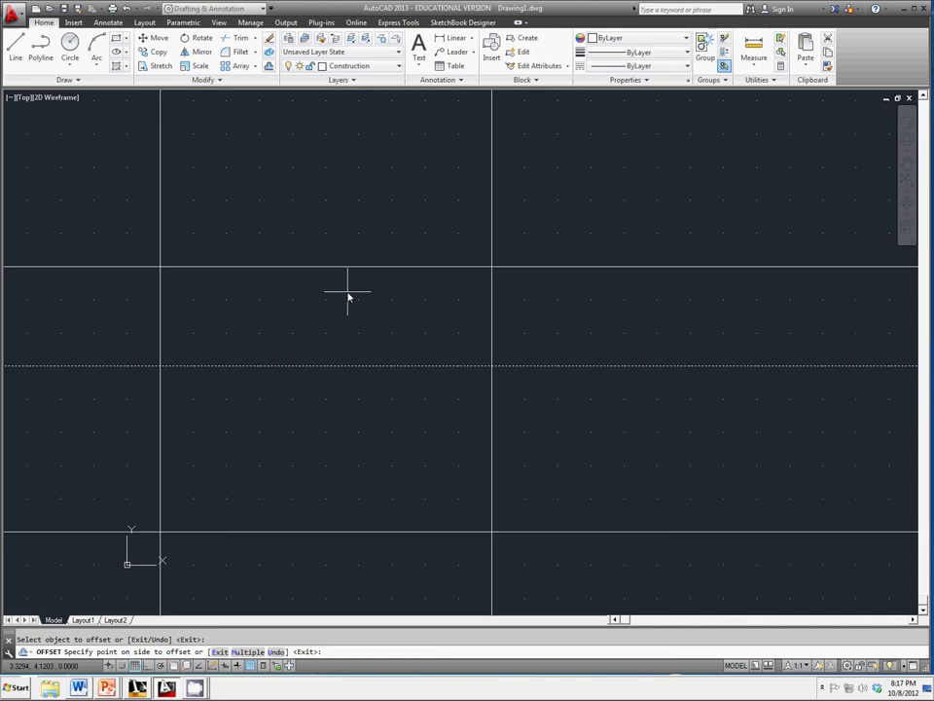
click(402, 284)
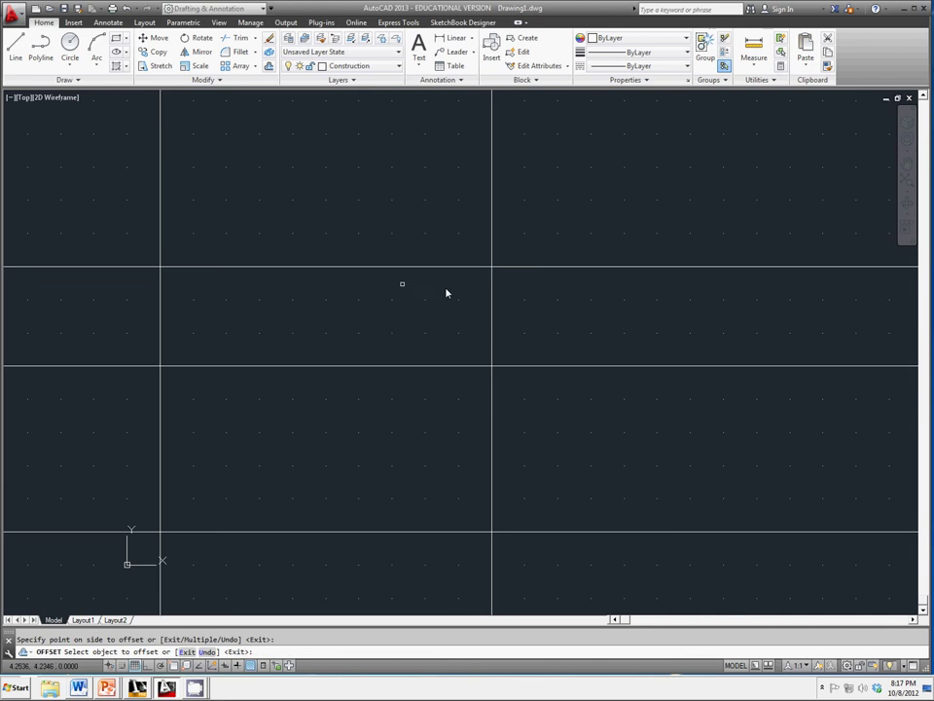
click(491, 444)
click(541, 444)
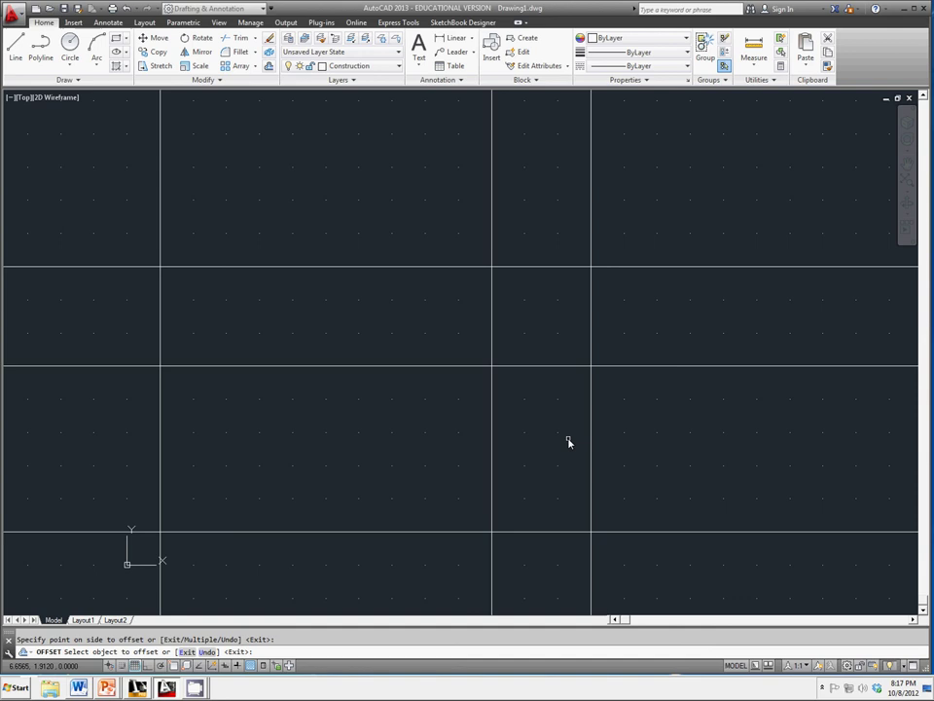
key(Return)
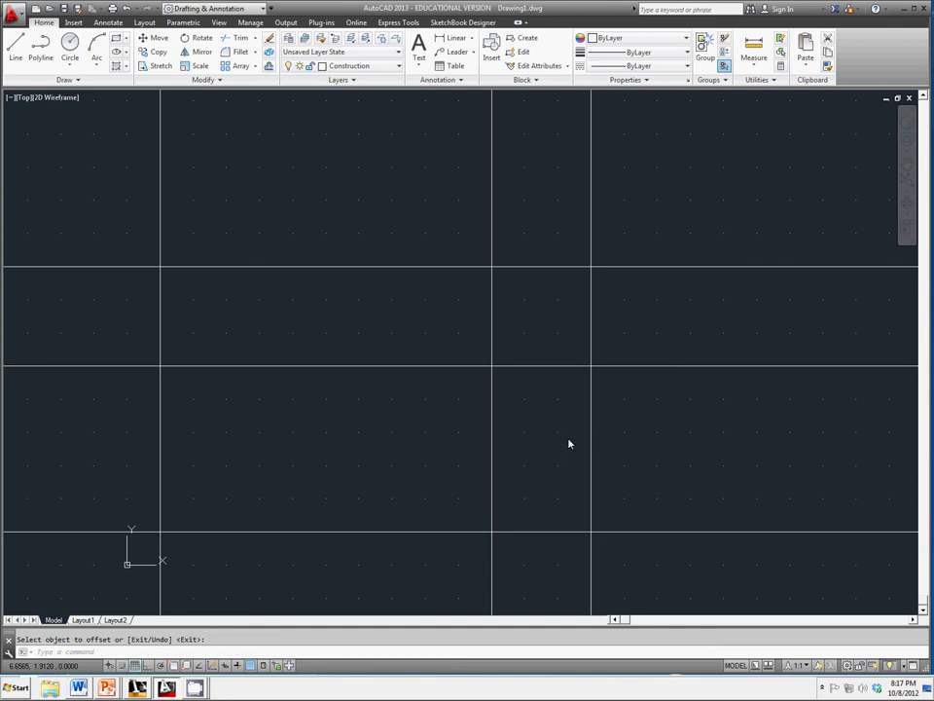
key(Return)
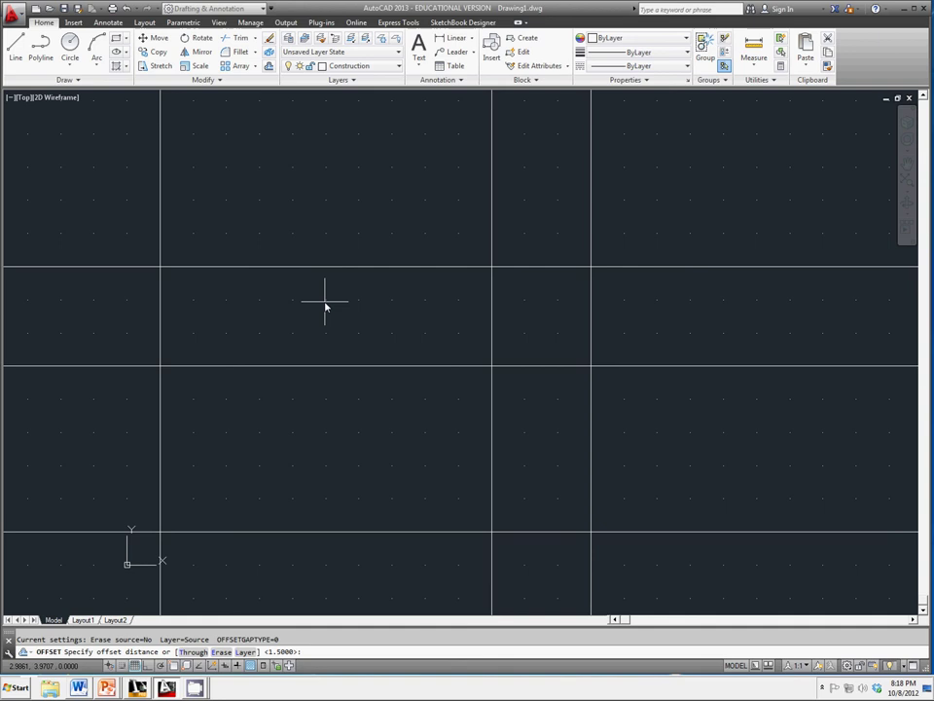
Offset the top horizontal line 3 units up and the rightmost vertical line 3 units right.
text(3)
key(Return)
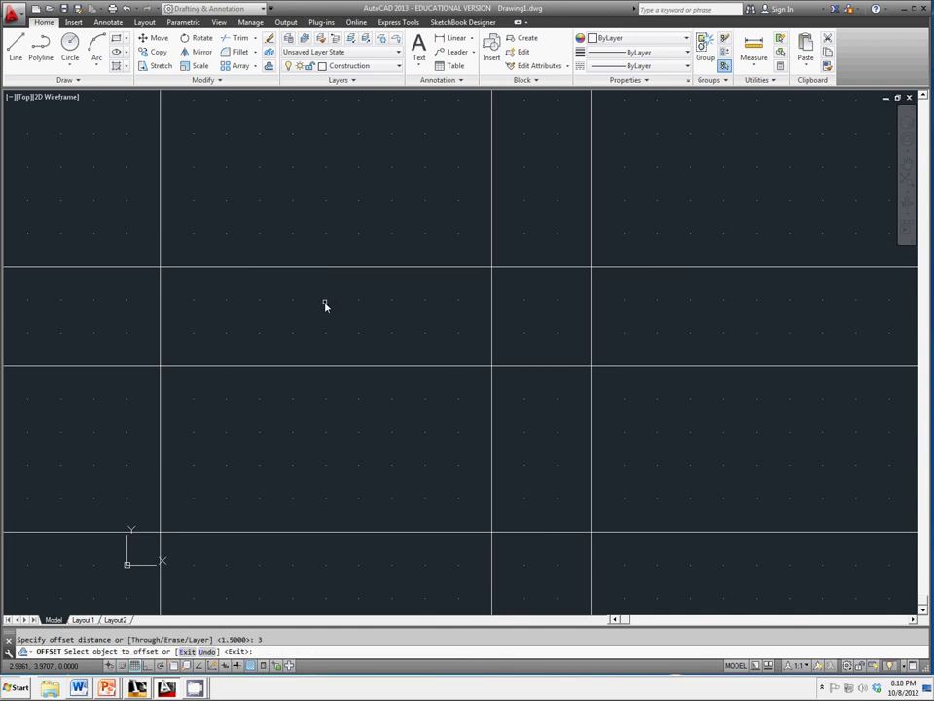
click(368, 267)
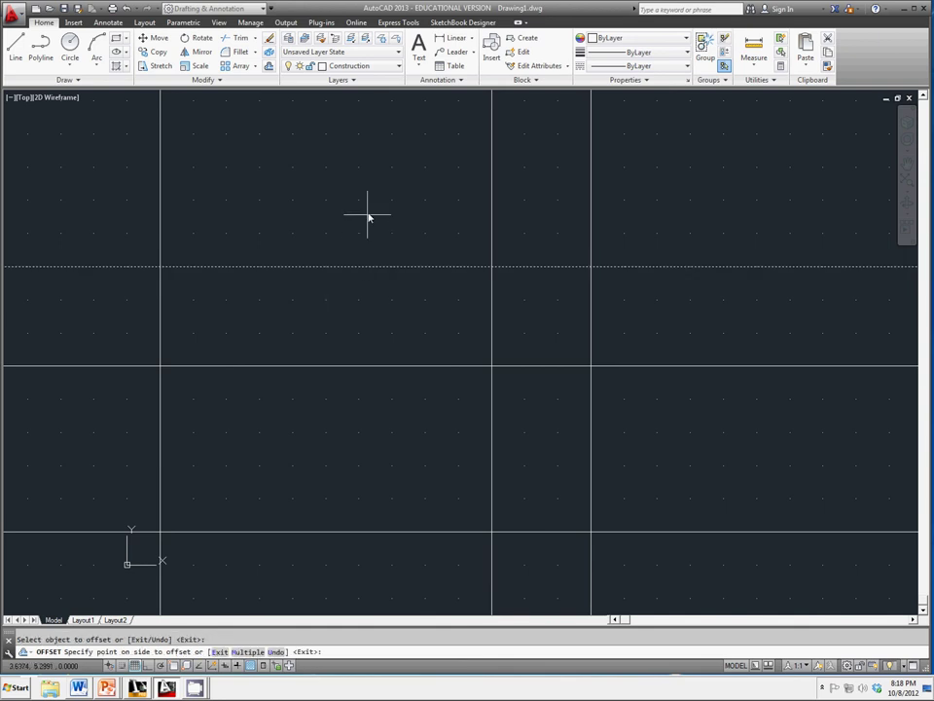
click(369, 215)
scroll(371, 185, up, 2)
scroll(372, 189, down, 5)
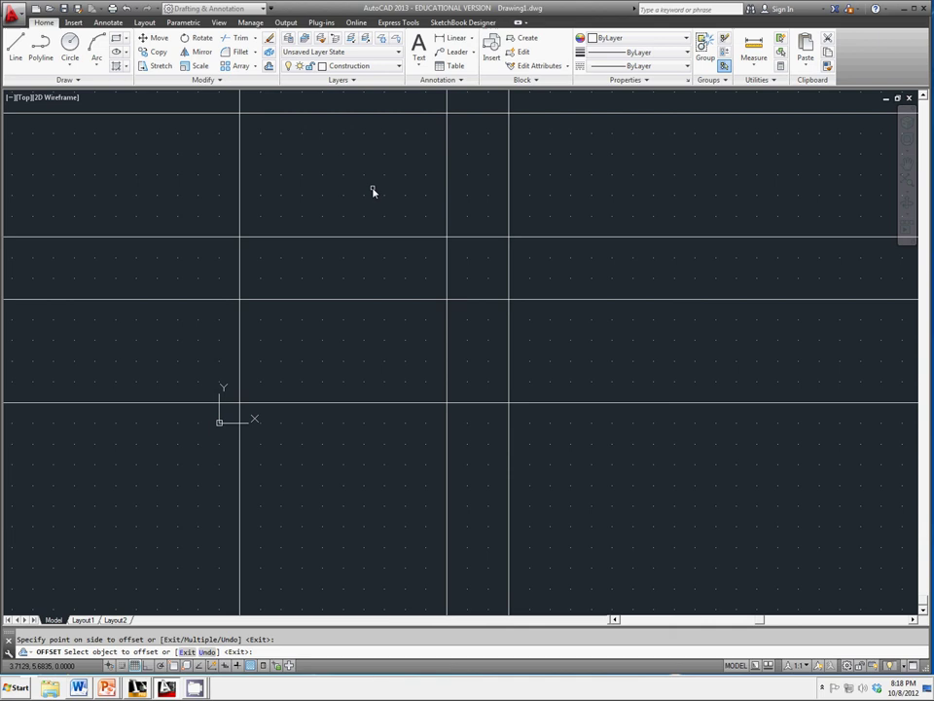
middle_drag(379, 173, 354, 254)
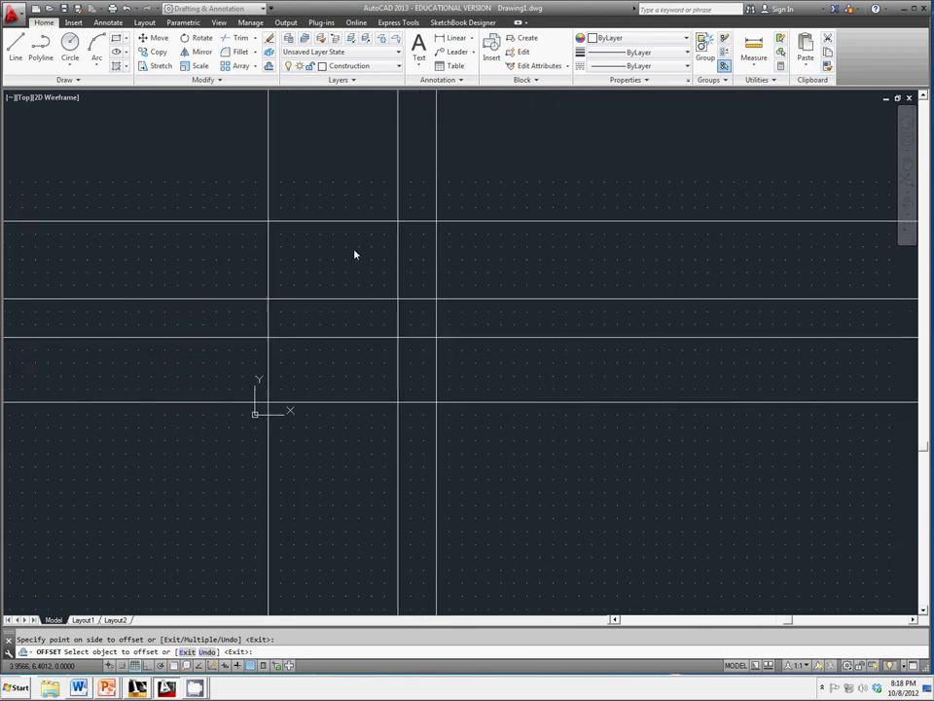
click(434, 363)
click(490, 367)
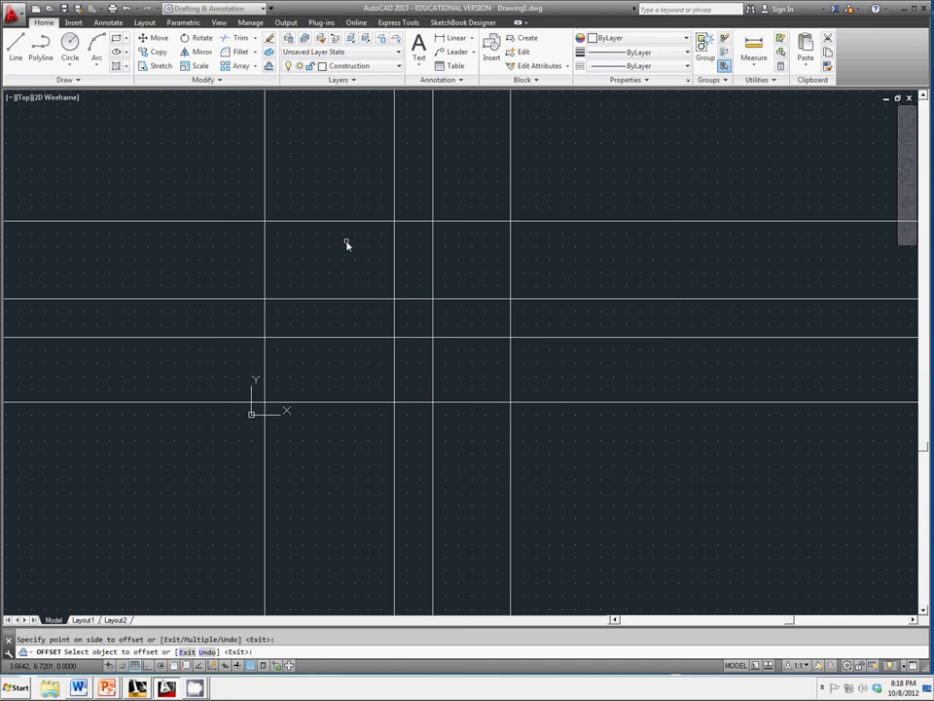
key(Escape)
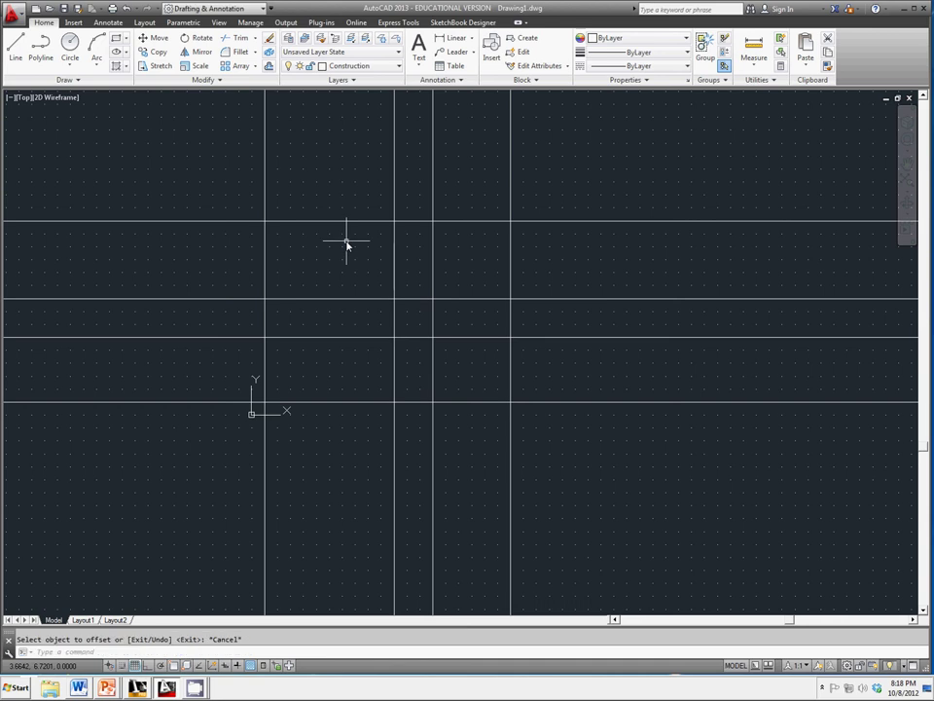